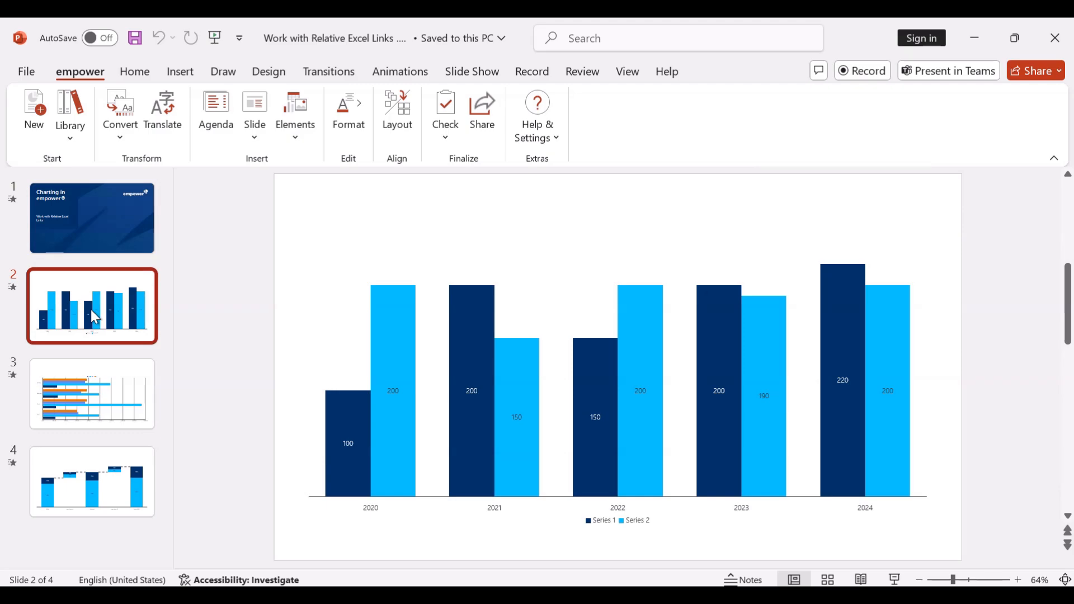
- Link the slide 2 column chart to range B4:G7 on the Stacked Column sheet of test data v2.xlsx, with series by rows
left_click(434, 285)
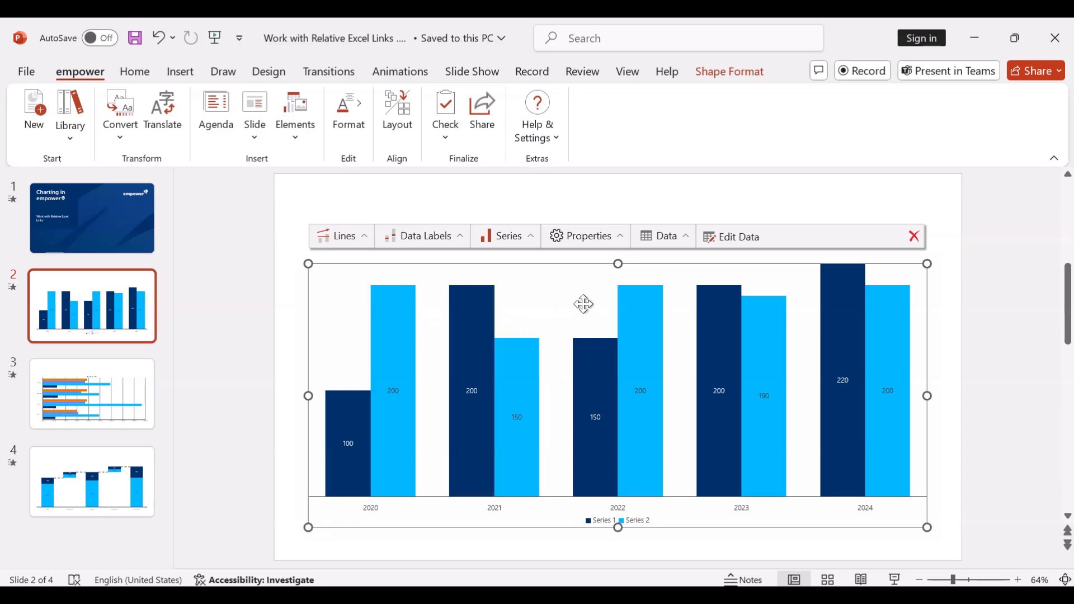
left_click(678, 245)
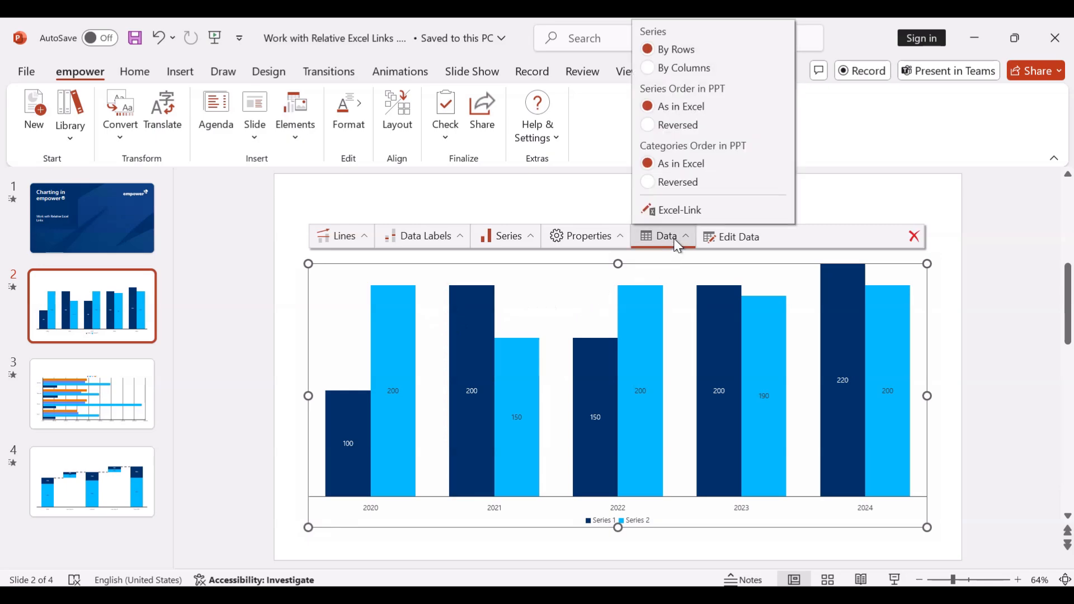
left_click(677, 212)
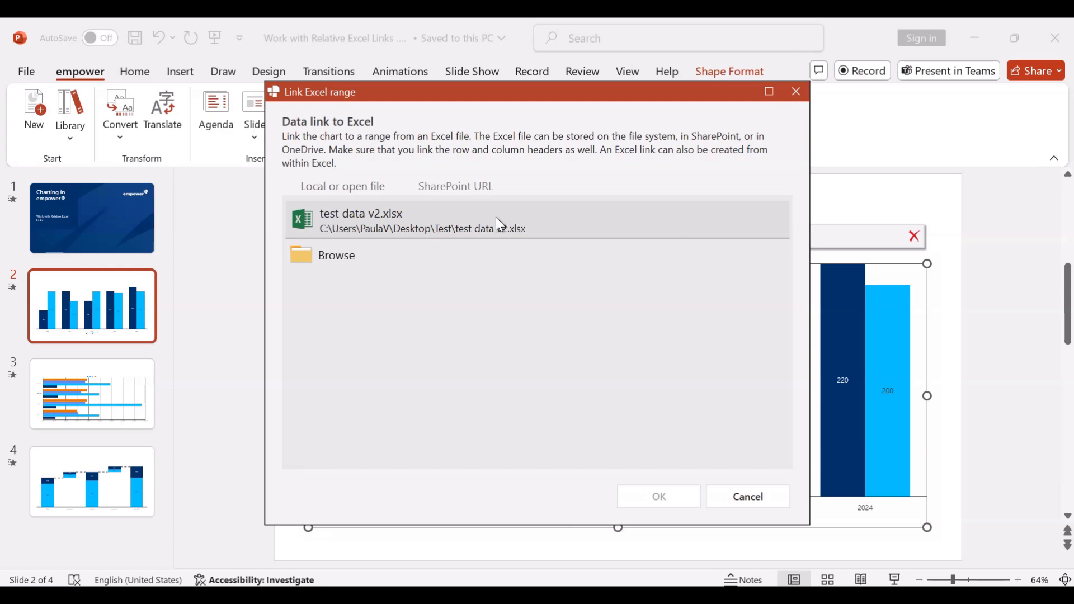
left_click(496, 219)
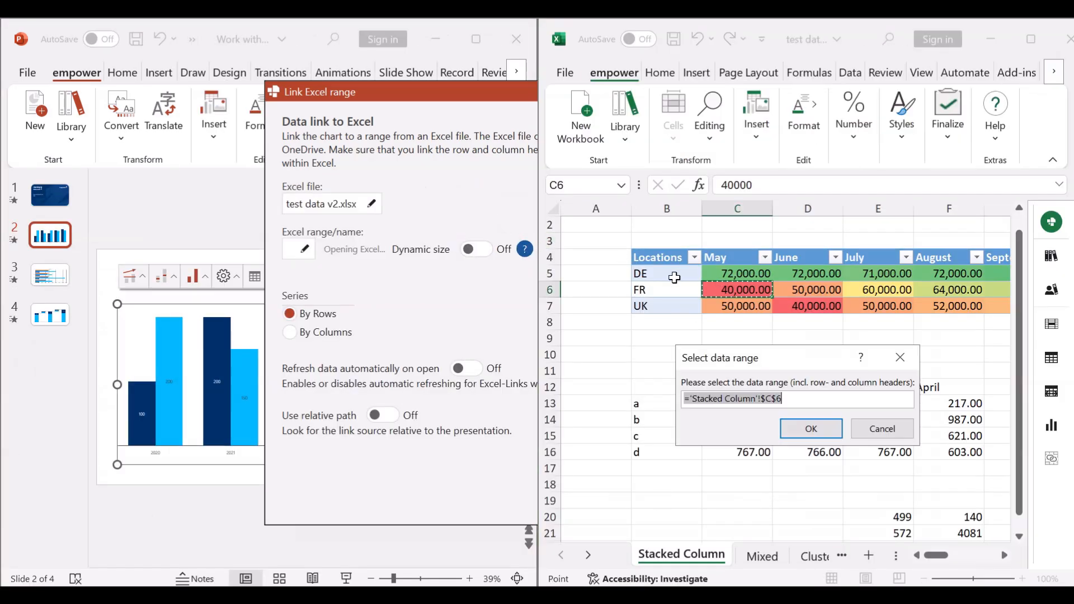
left_click_drag(663, 256, 1001, 301)
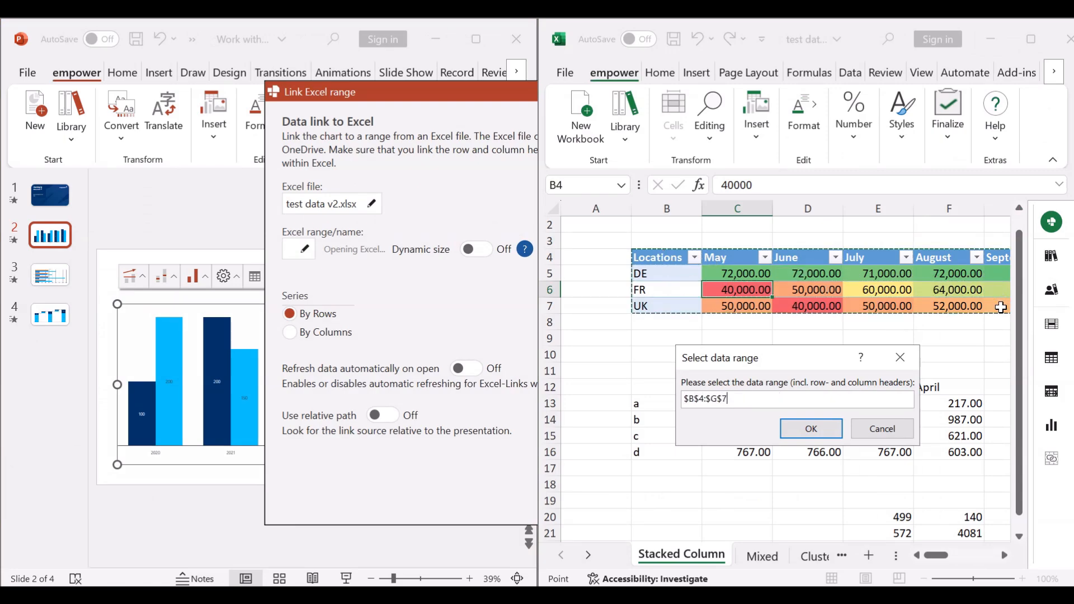
left_click(801, 434)
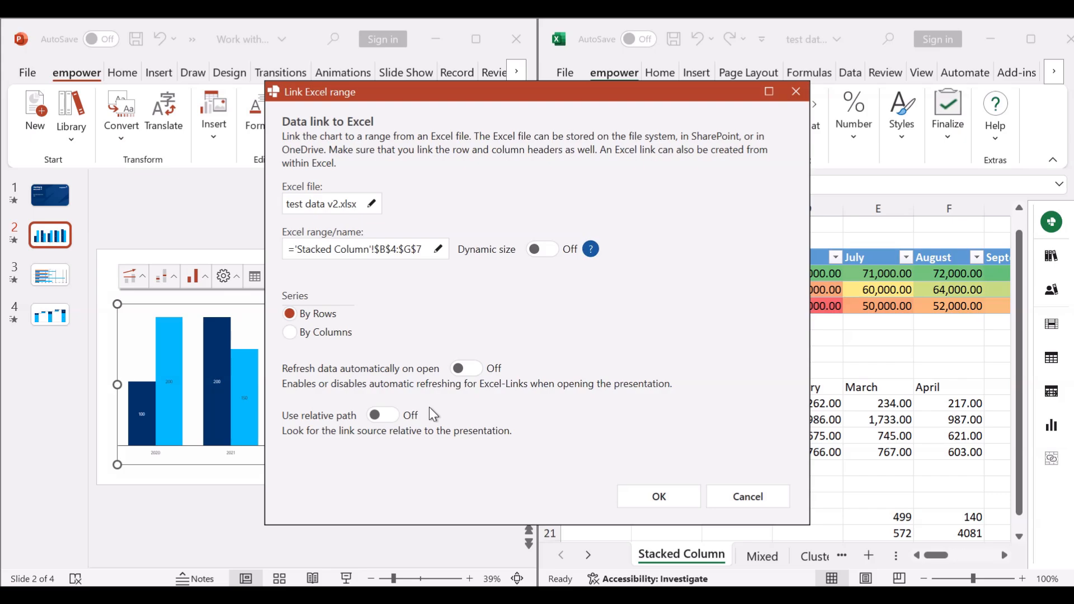
left_click(659, 496)
key("super+Up")
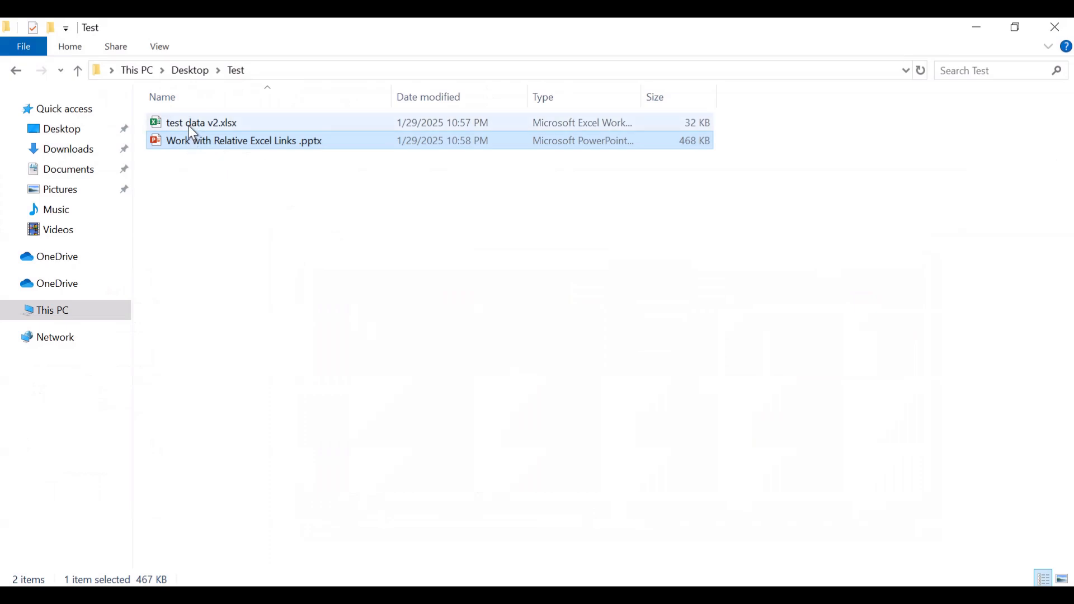
- Check in the Test folder in File Explorer where the linked workbook and the presentation are stored, and return to PowerPoint
mouse_move(253, 146)
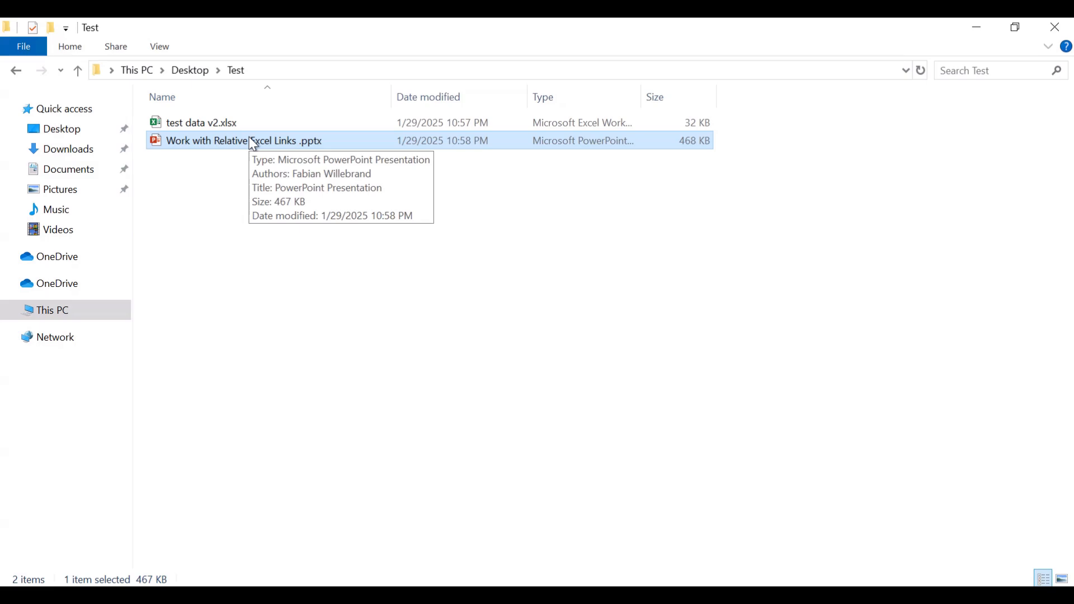
mouse_move(204, 130)
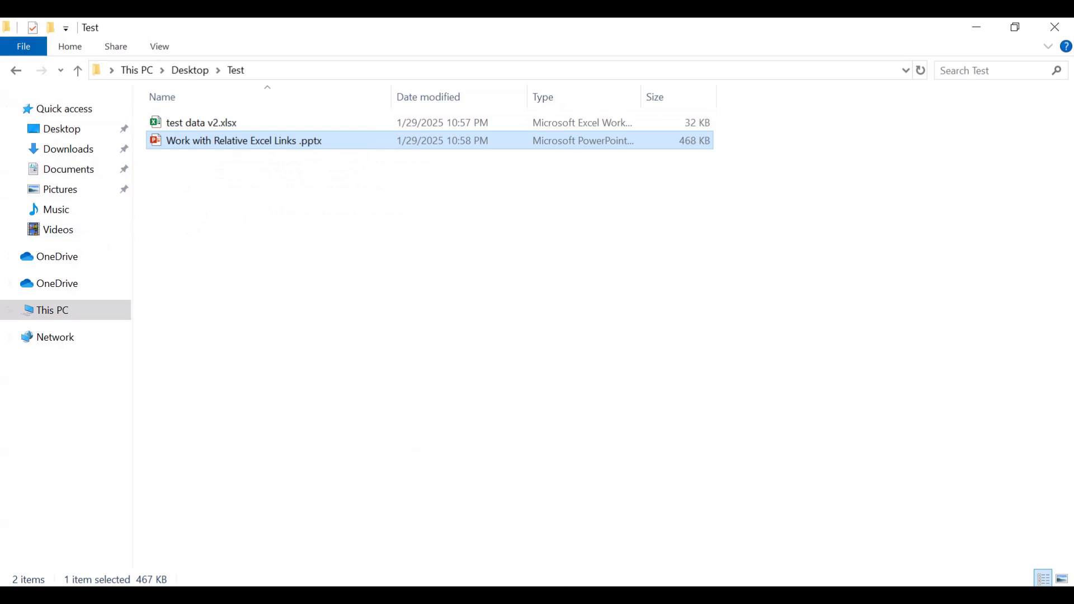
left_click(603, 478)
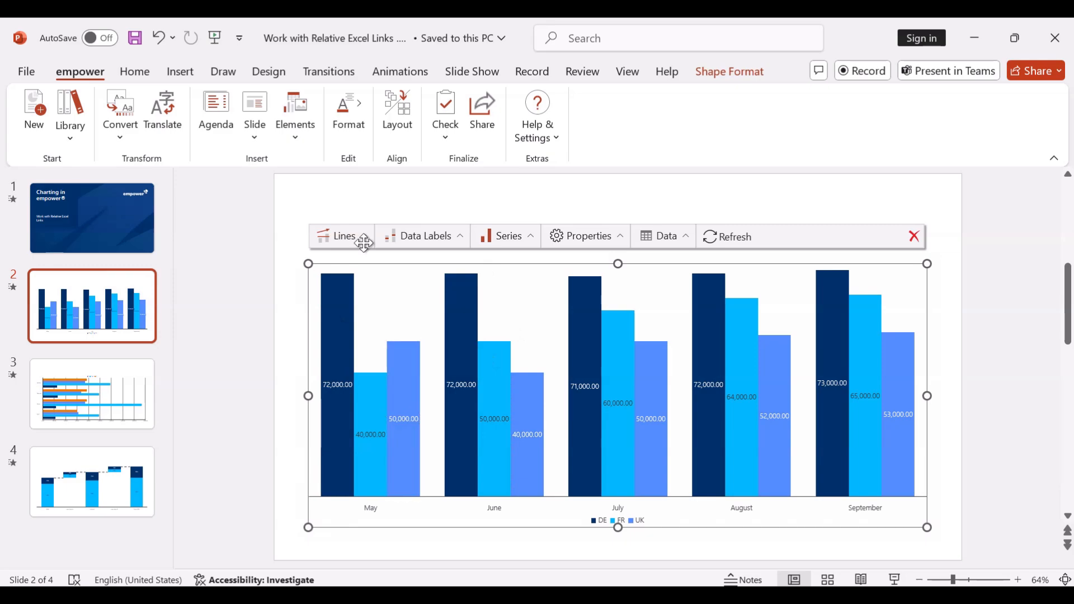
- In the Excel-Link Manager, set the path type of slide 2's Clustered Columns link to Relative
left_click(295, 139)
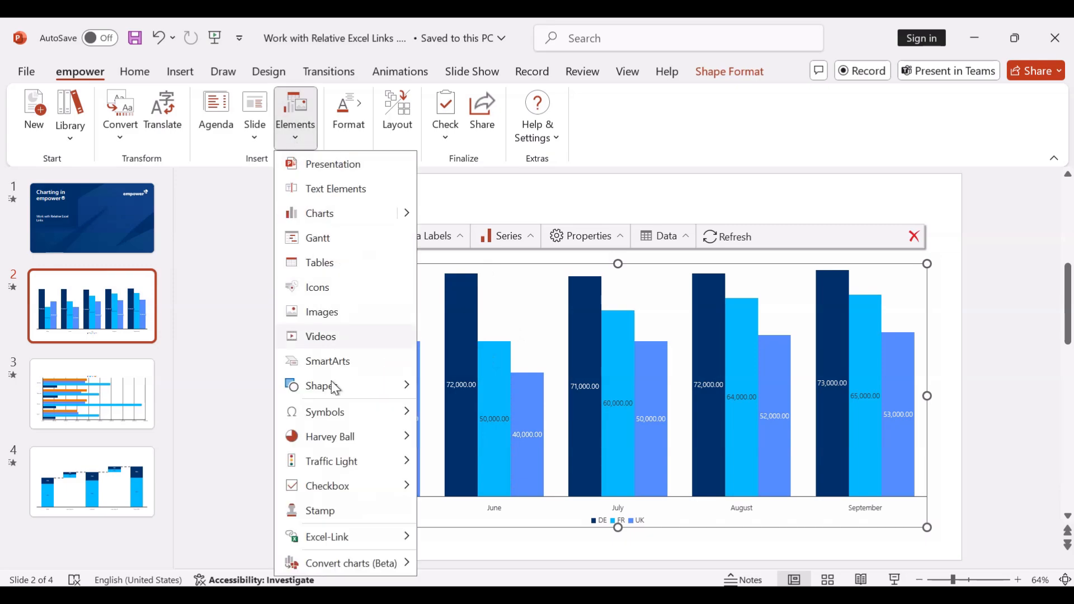
mouse_move(360, 537)
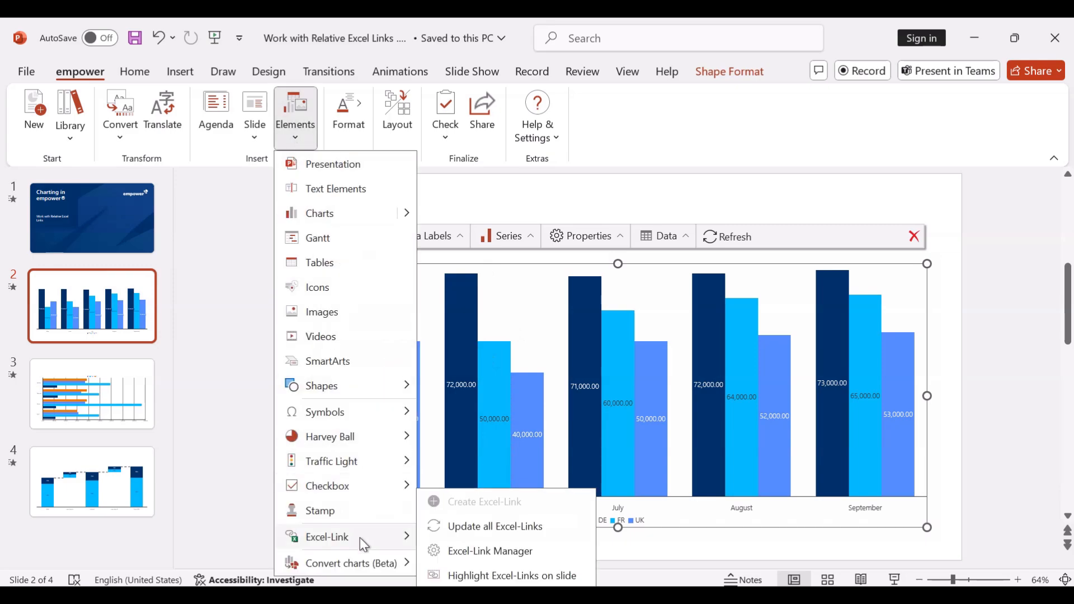
left_click(455, 555)
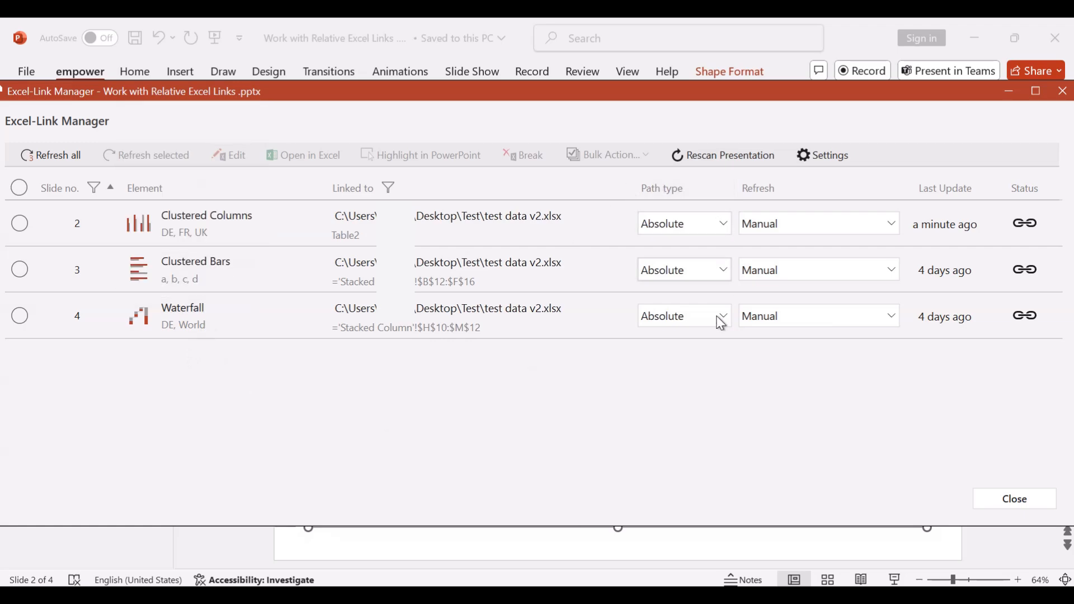
left_click(722, 234)
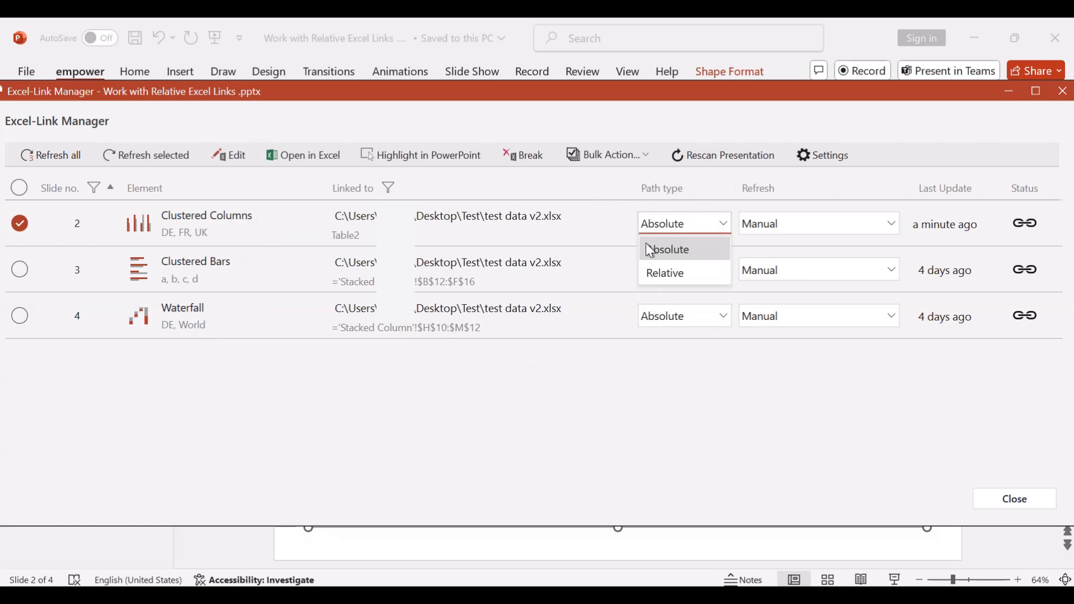
left_click(663, 272)
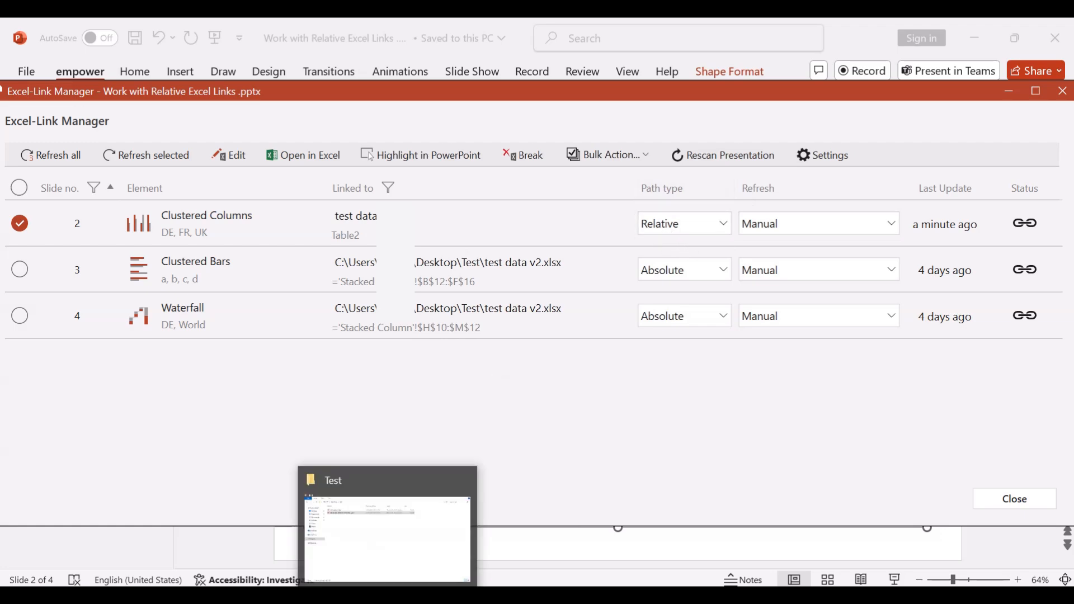
left_click(386, 525)
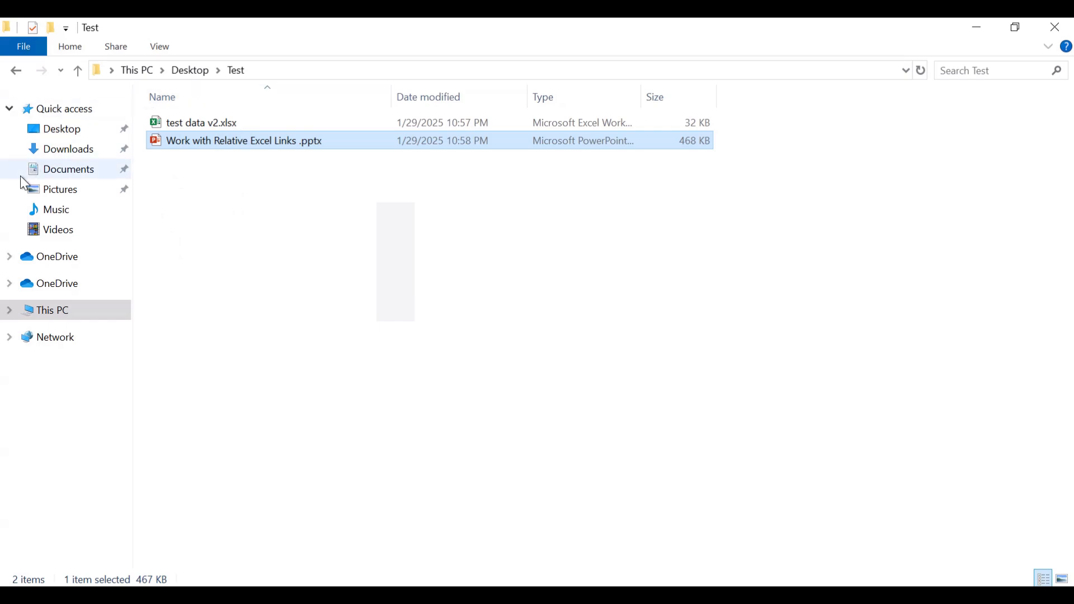
left_click(556, 595)
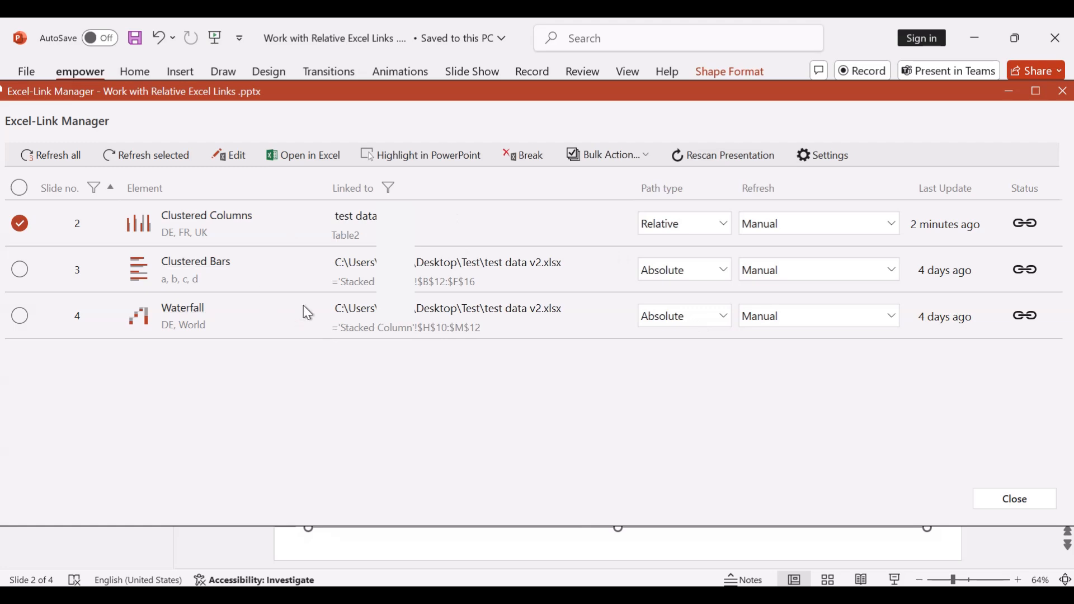
- Set all Excel links in the presentation to use a relative path with one bulk action and close the Excel-Link Manager
left_click(18, 189)
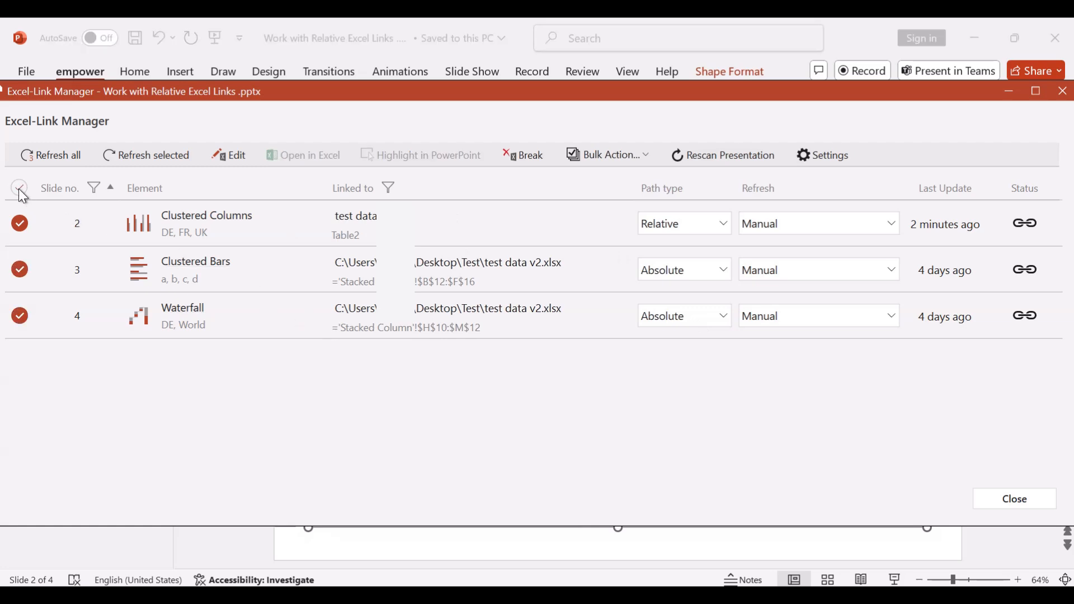
left_click(646, 157)
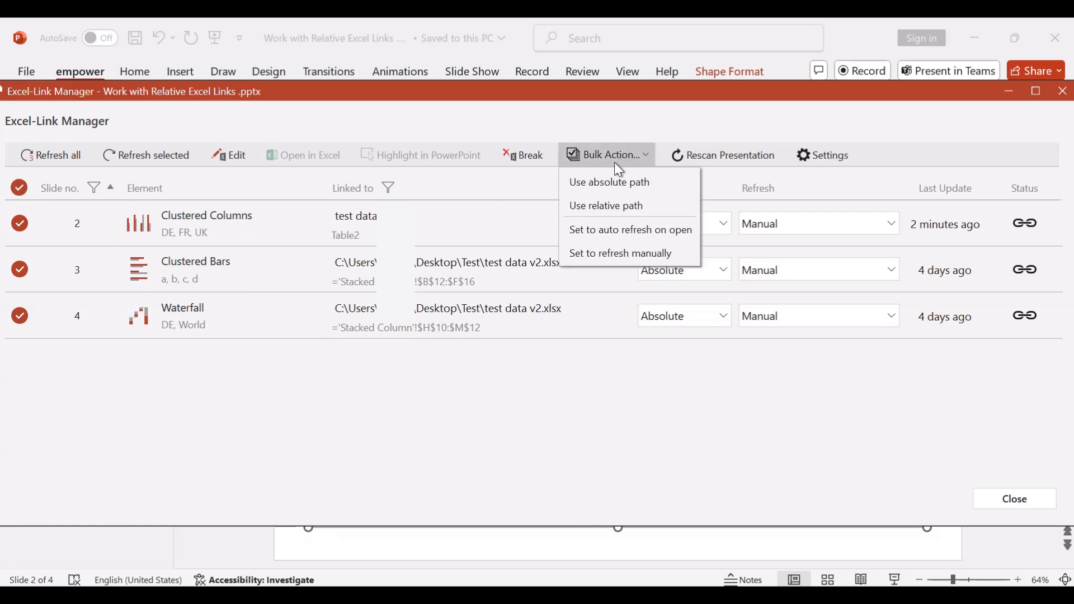
left_click(610, 208)
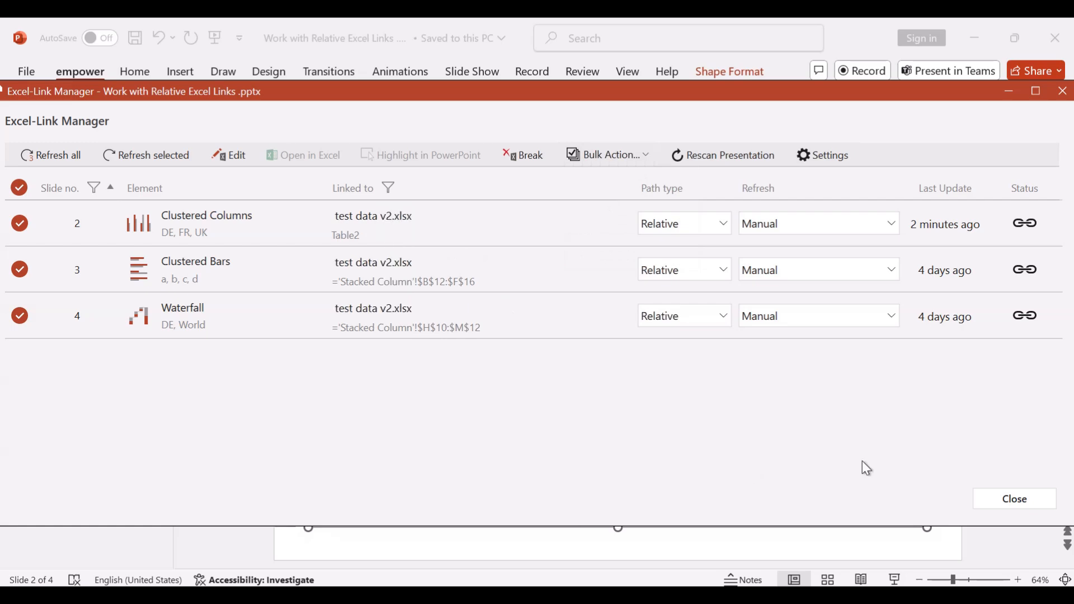
left_click(1032, 501)
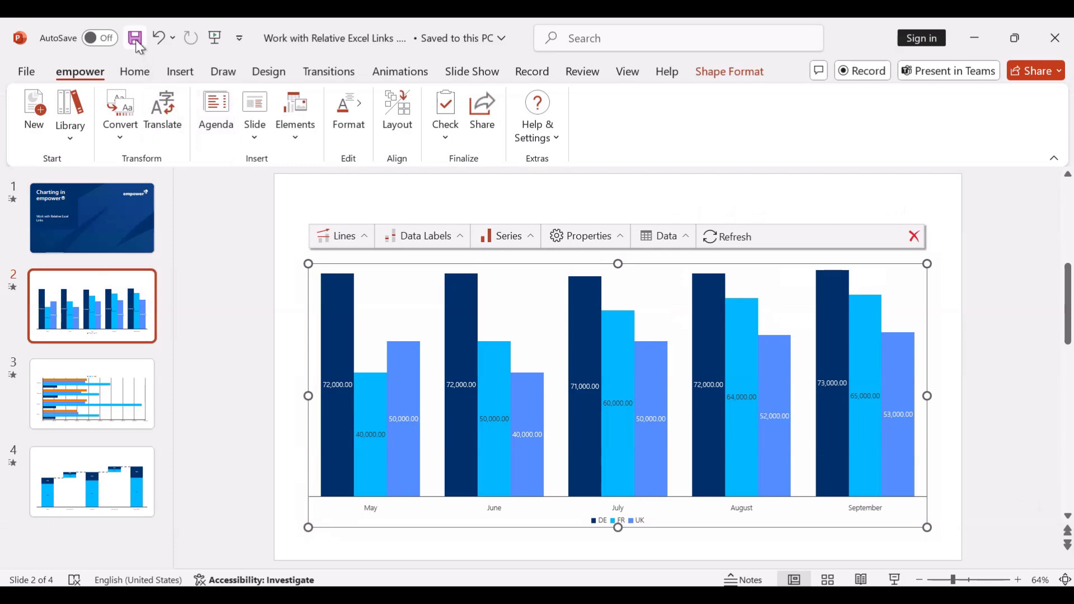
- Save and close both the presentation and the test data v2.xlsx workbook
left_click(135, 39)
left_click(1054, 39)
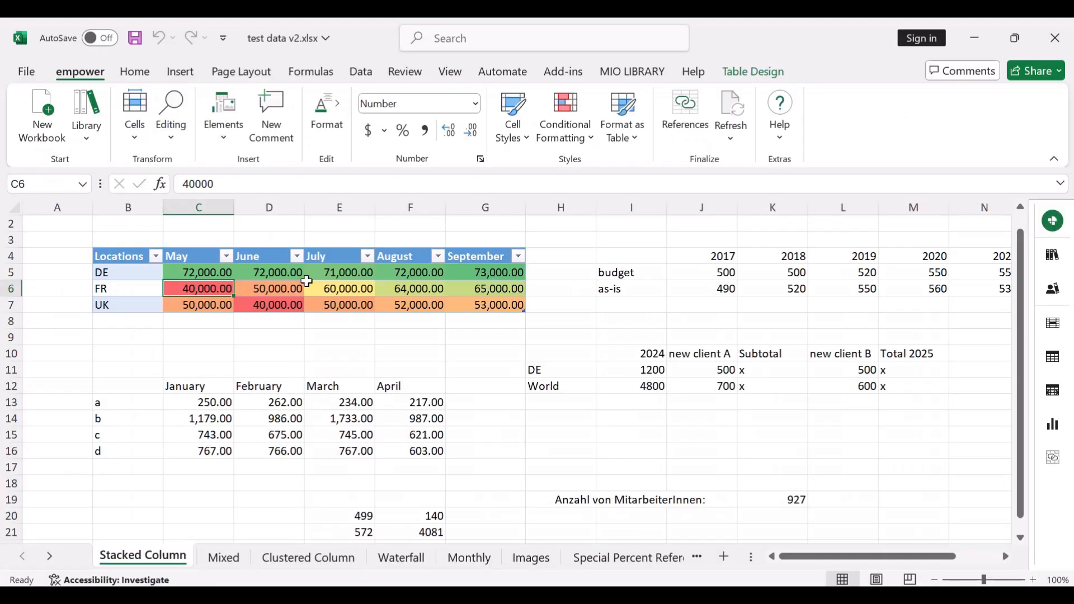
left_click(135, 39)
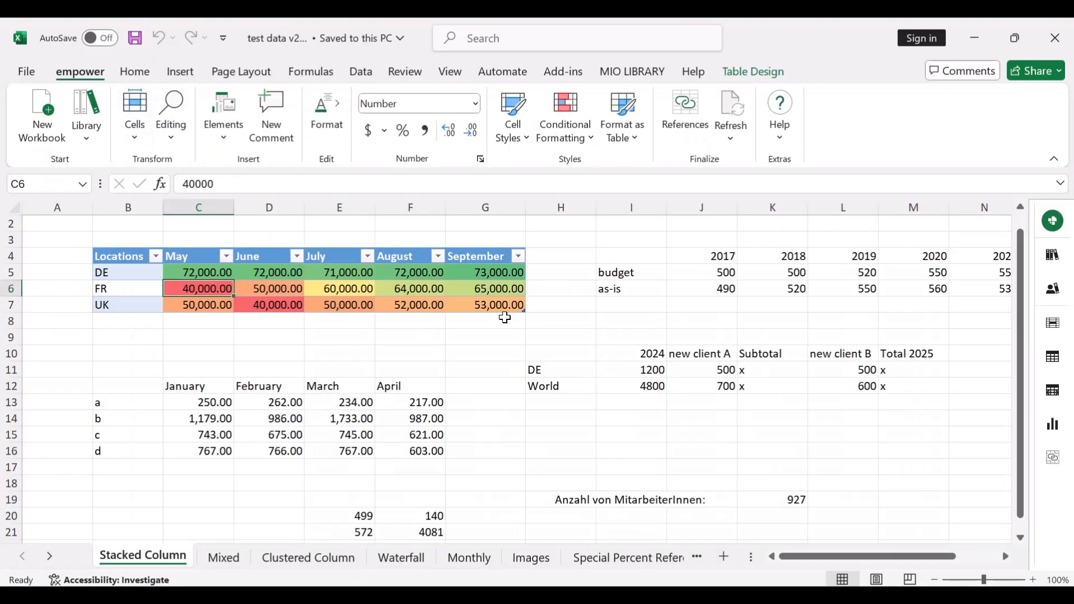
left_click(1056, 35)
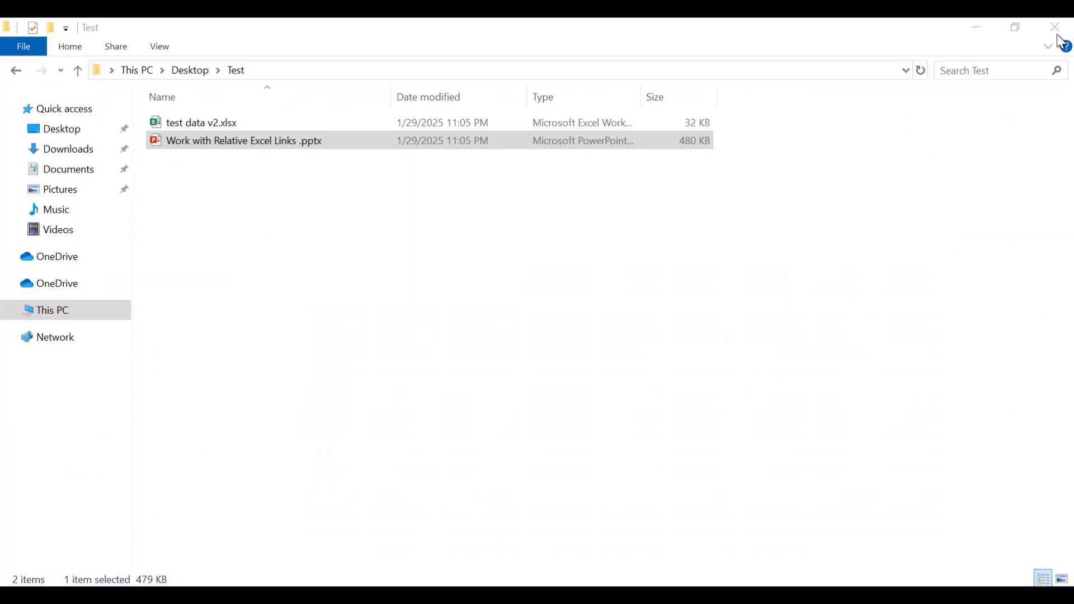
- Move test data v2.xlsx and Work with Relative Excel Links .pptx from the Test folder to the Test 2 folder on the Desktop
left_click(221, 130)
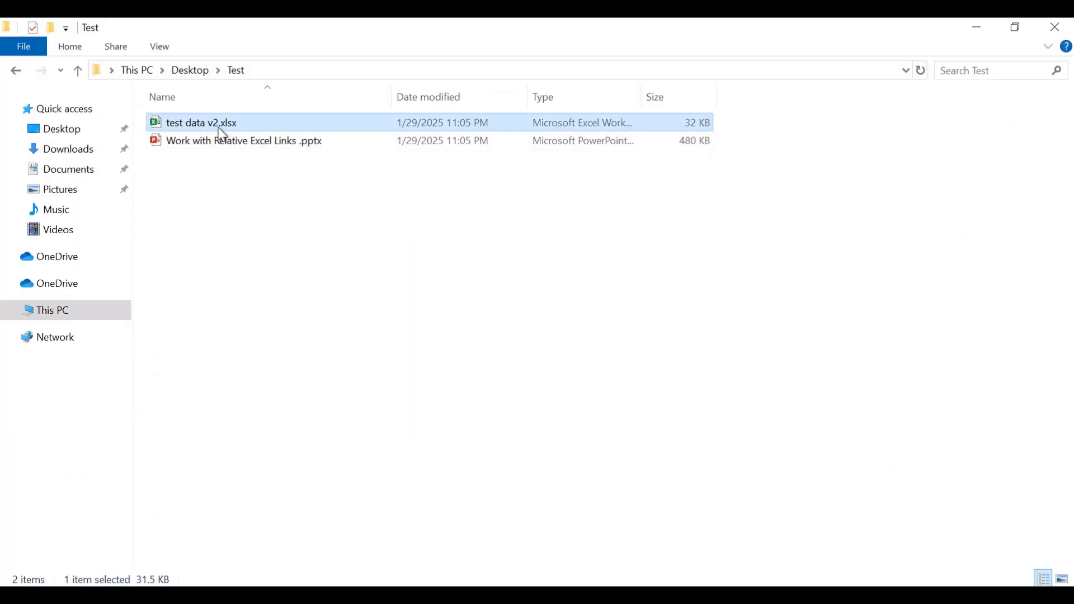
left_click(220, 141, "ctrl")
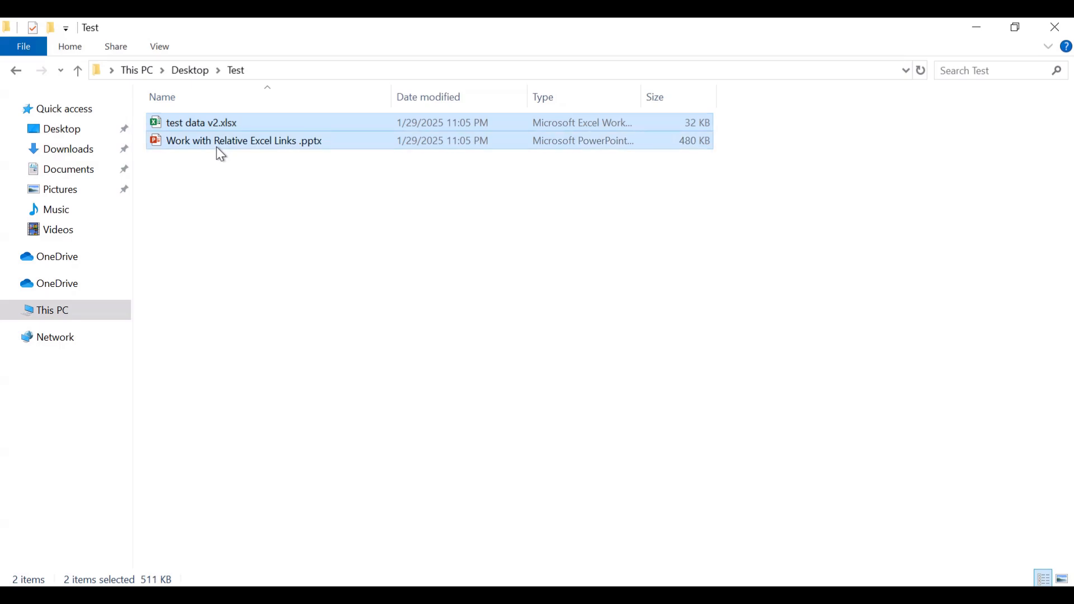
key("ctrl+x")
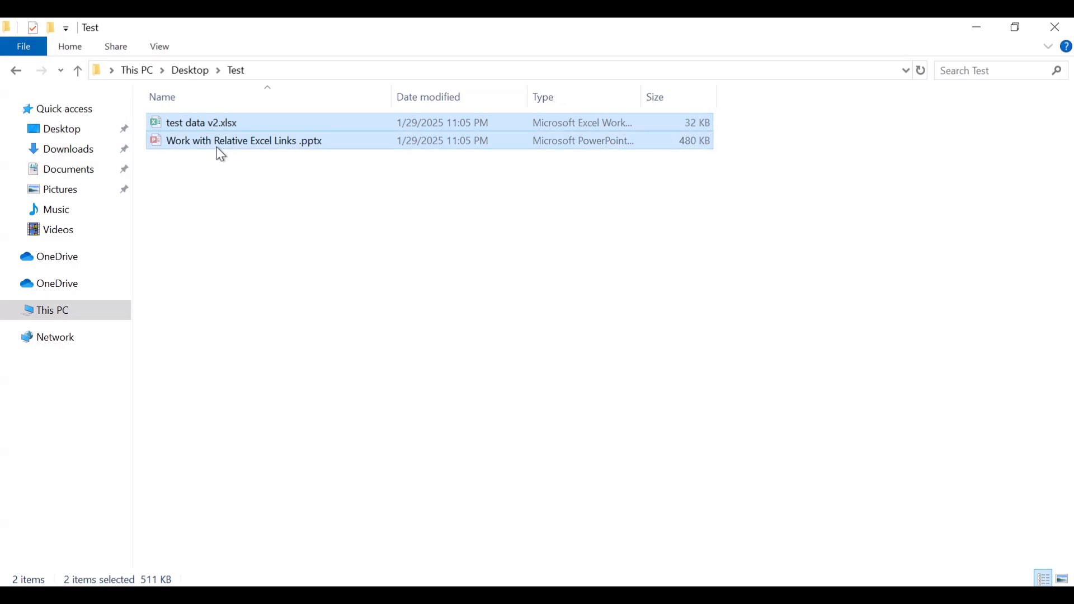
left_click(197, 70)
double_click(194, 162)
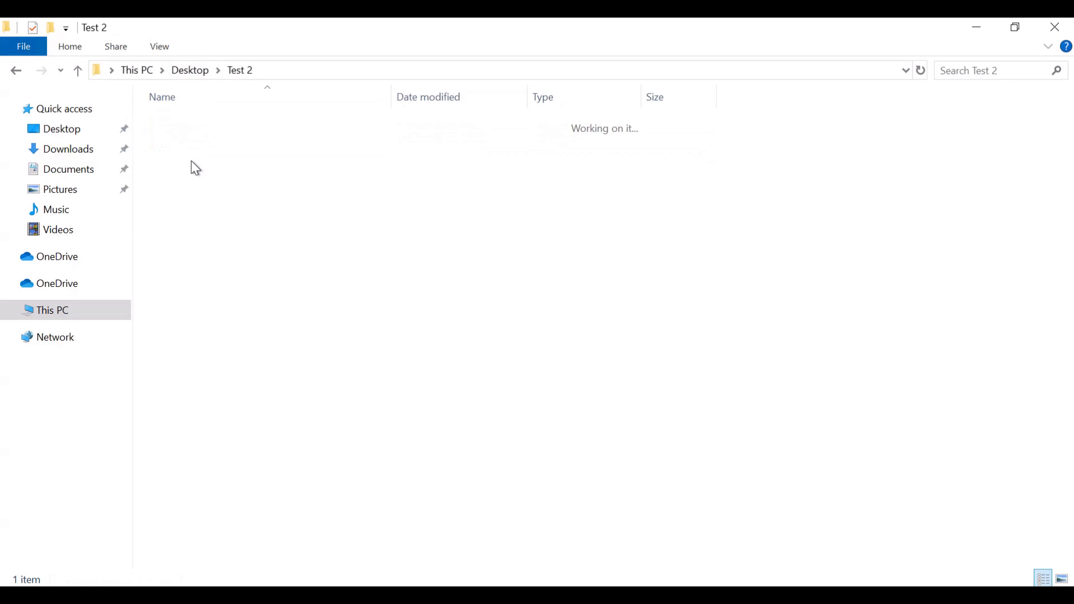
key("ctrl+v")
left_click(213, 198)
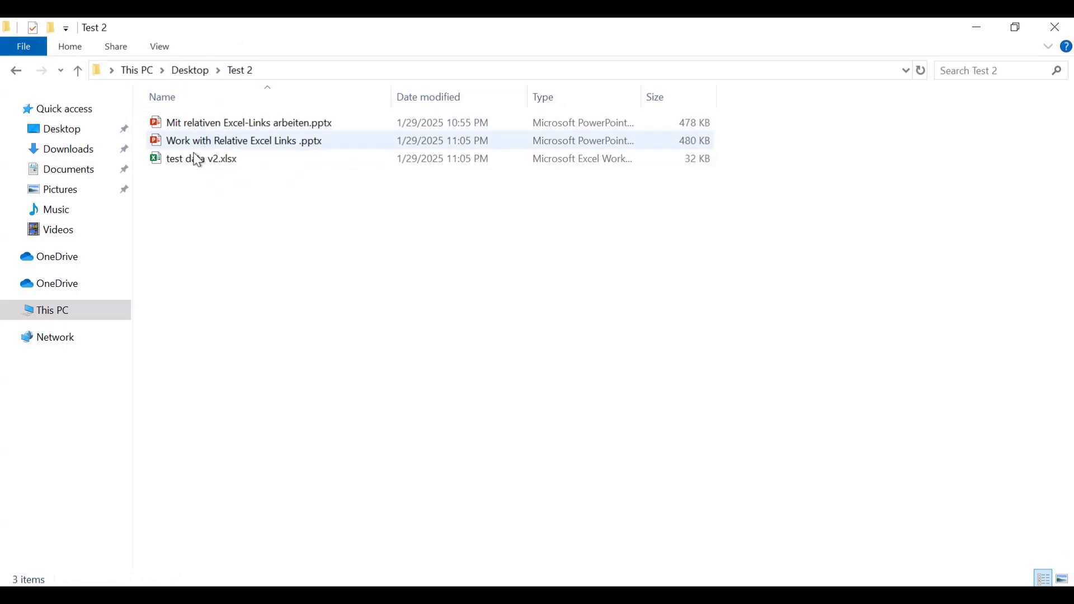
- Open the moved test data v2.xlsx, set DE's May value in cell C5 to 1, and save and close the workbook
double_click(196, 160)
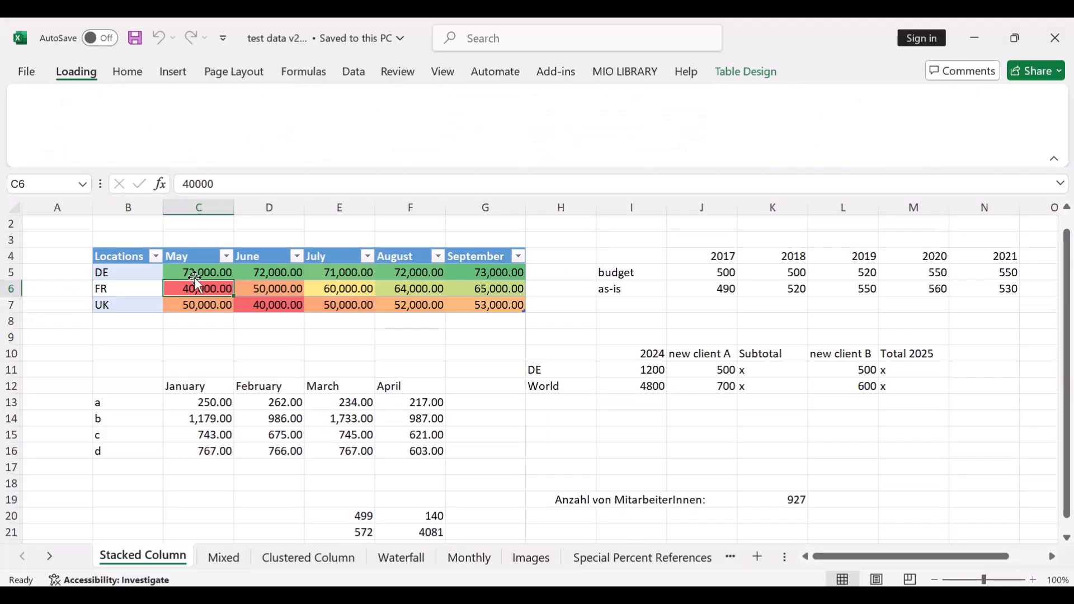
left_click(209, 274)
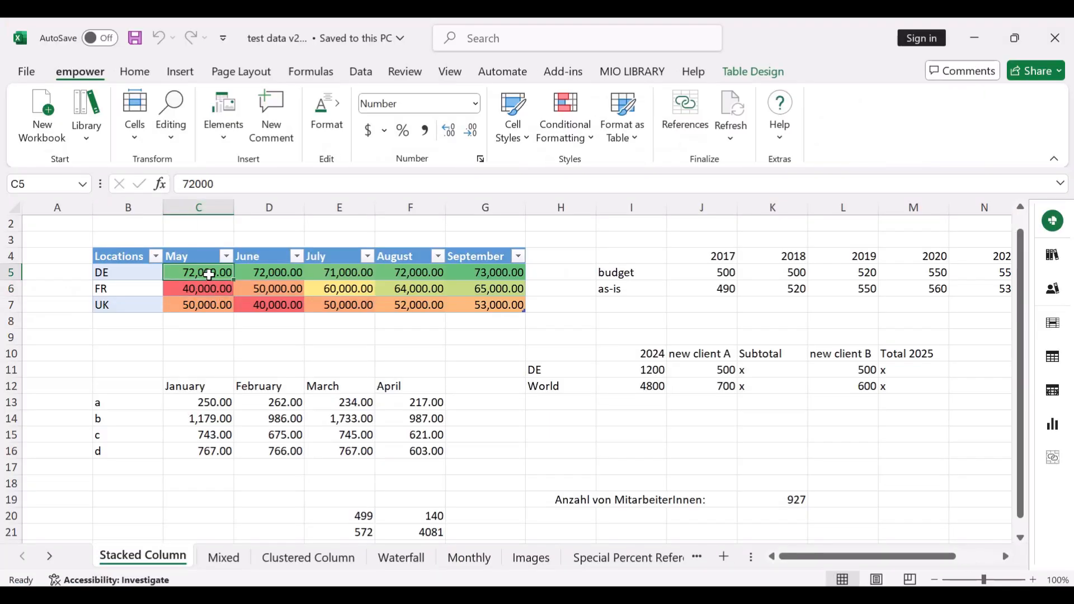
type("1")
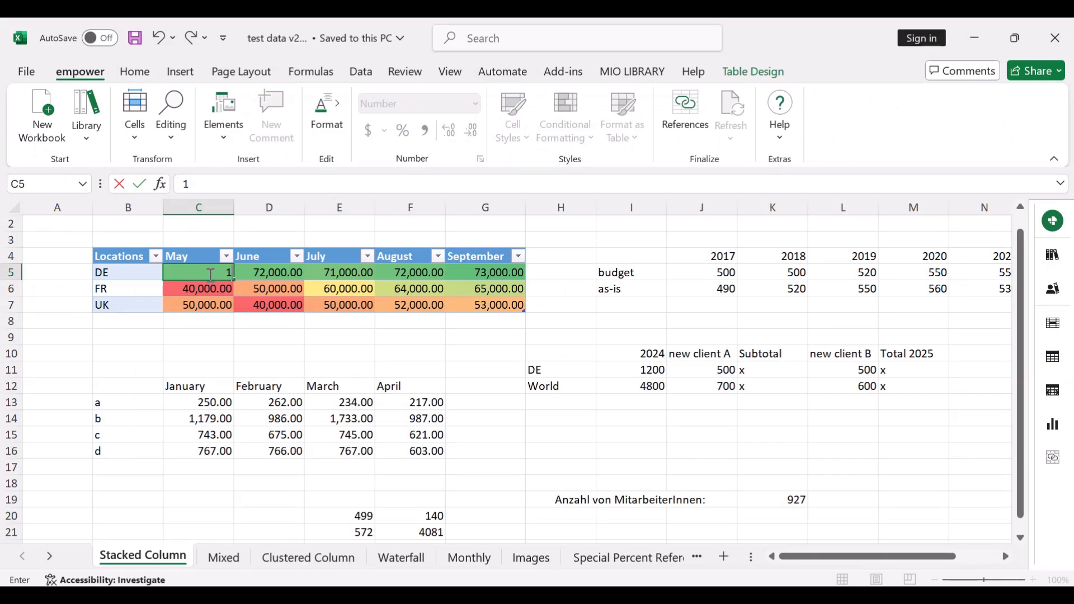
key("Return")
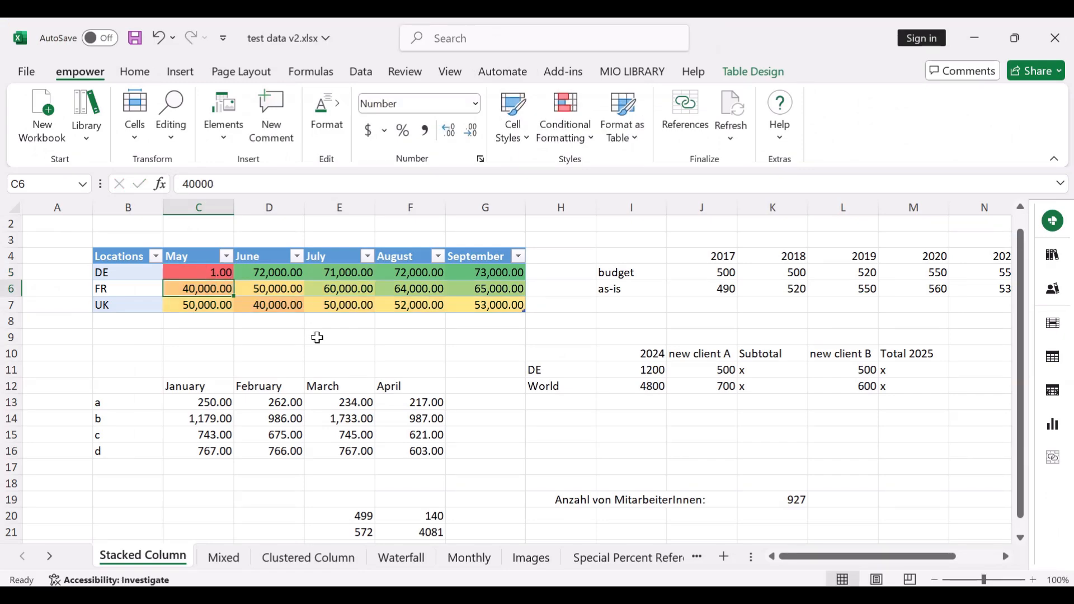
left_click(134, 40)
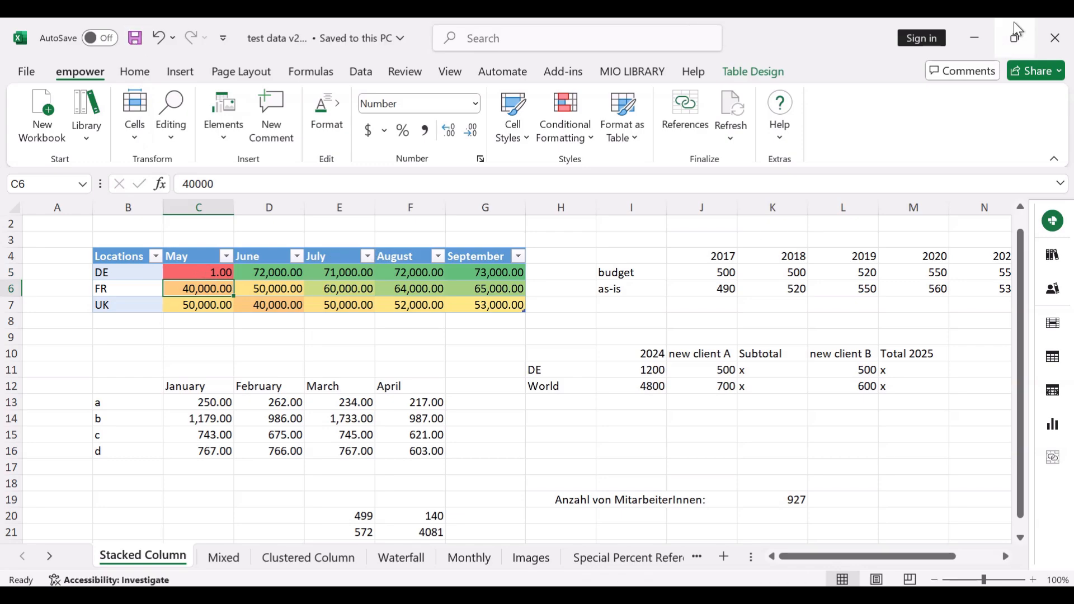
left_click(1052, 31)
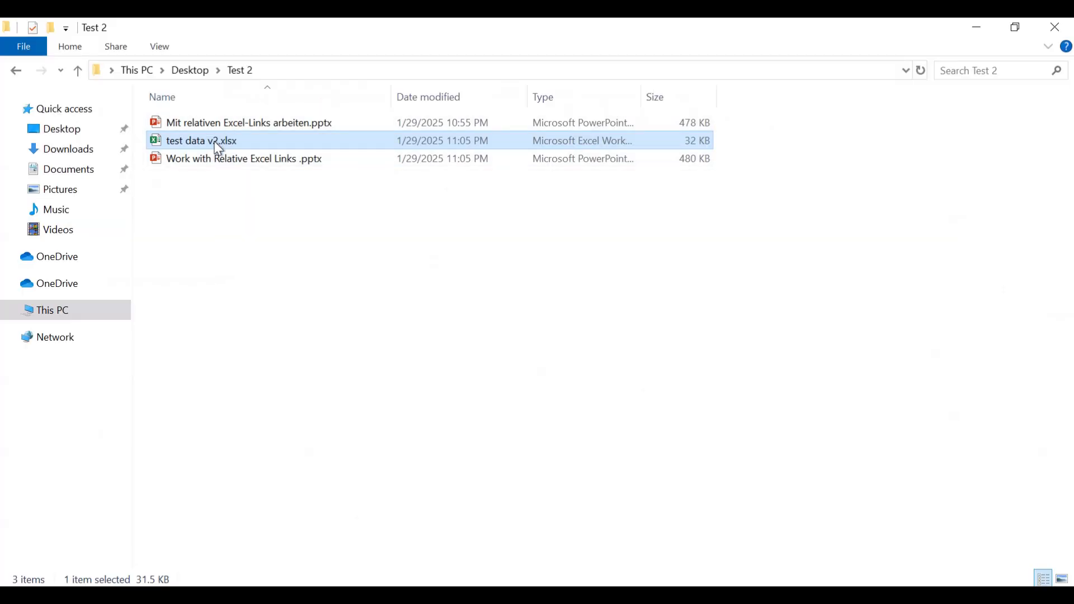
- Open Work with Relative Excel Links .pptx from the Test 2 folder and refresh the linked chart on slide 2
left_click(211, 162)
double_click(211, 162)
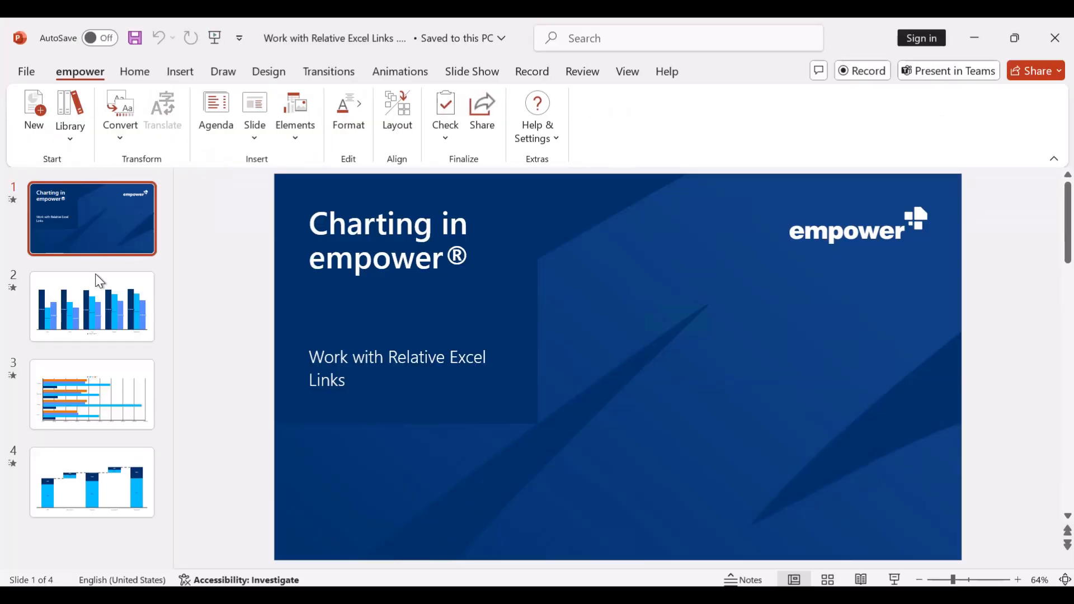
left_click(96, 278)
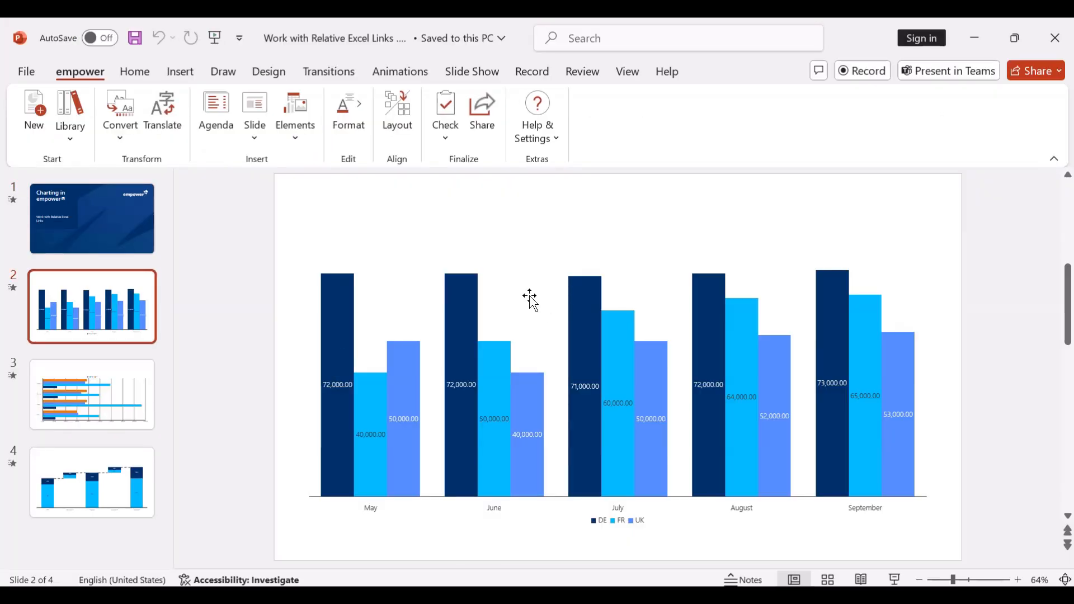
left_click(544, 321)
double_click(544, 319)
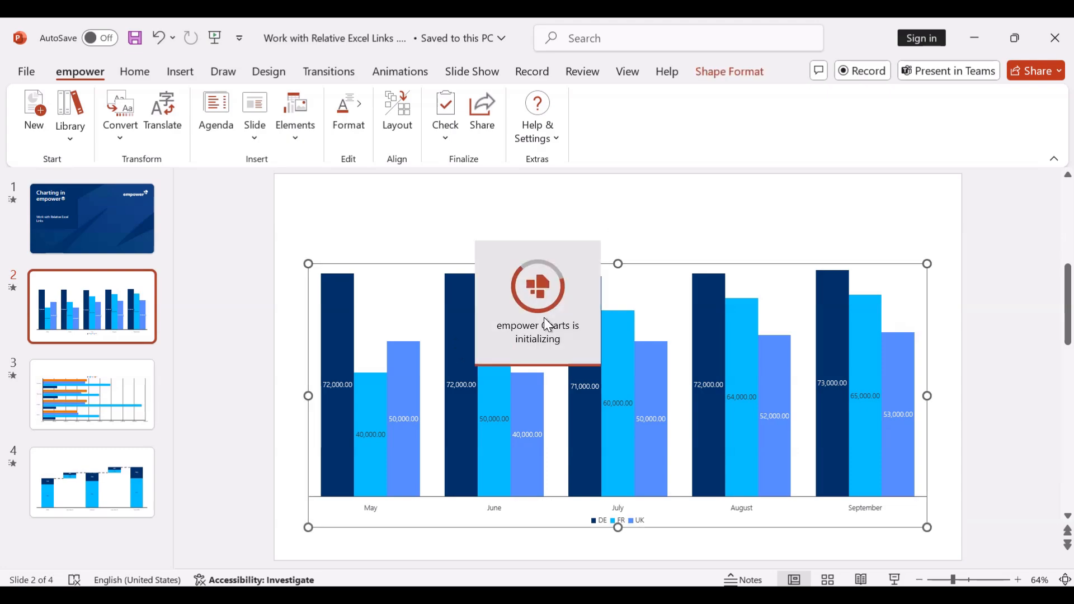
left_click(726, 243)
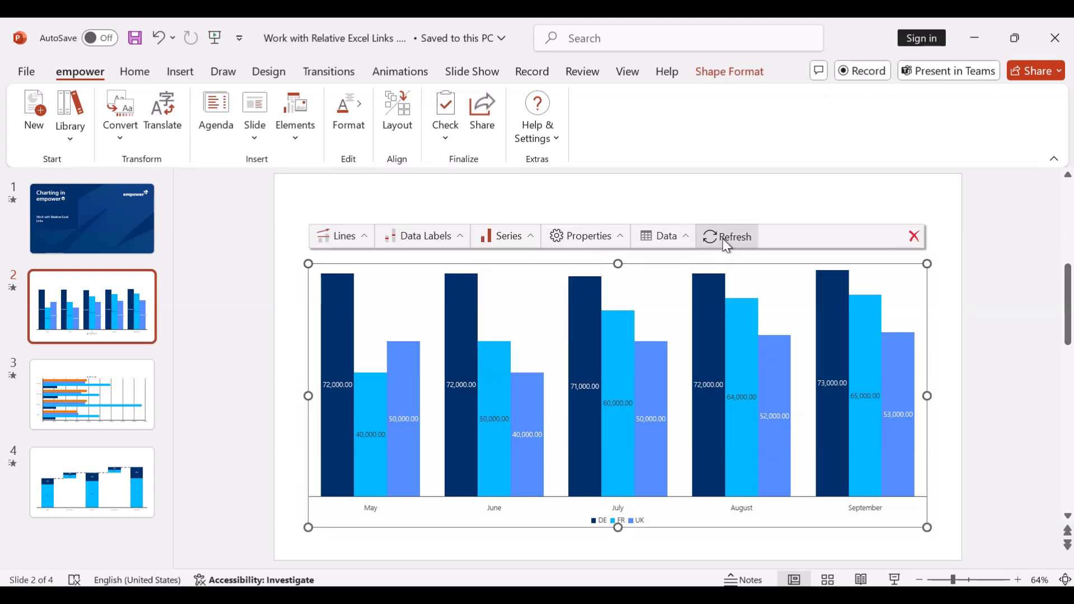